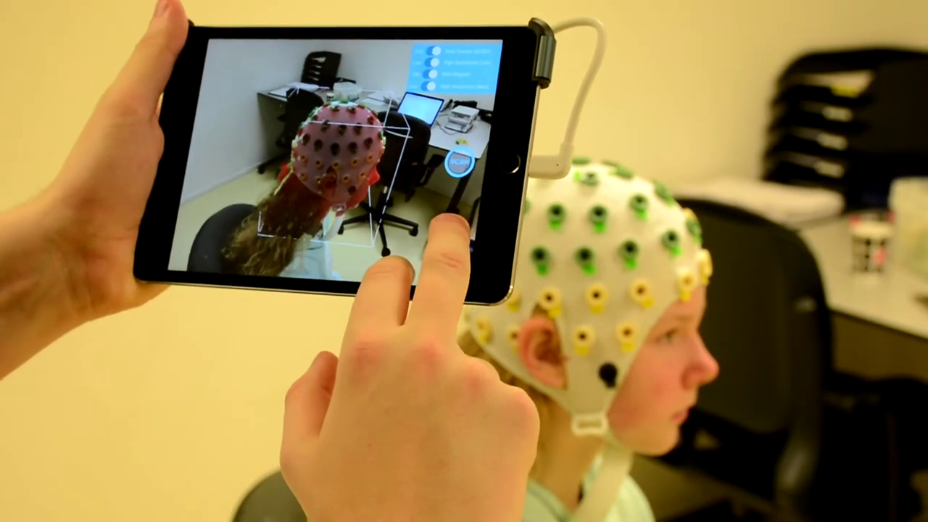
Start the 3D scan and capture the capped subject's head and shoulders.
click(464, 169)
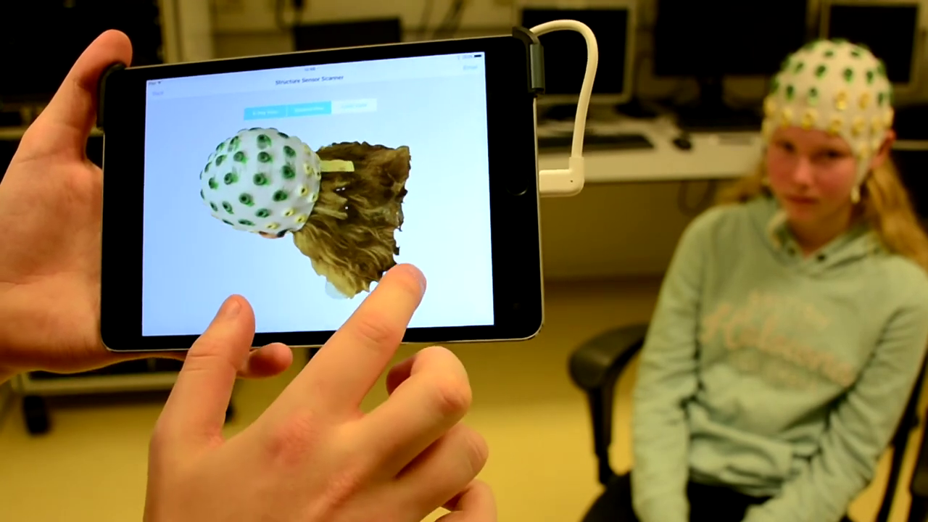
Rotate the head scan to a frontal view, then start an e-mail sharing the 3D Model.
mouse_move(410, 271)
mouse_down()
mouse_move(435, 283)
mouse_move(348, 196)
mouse_move(381, 276)
mouse_up()
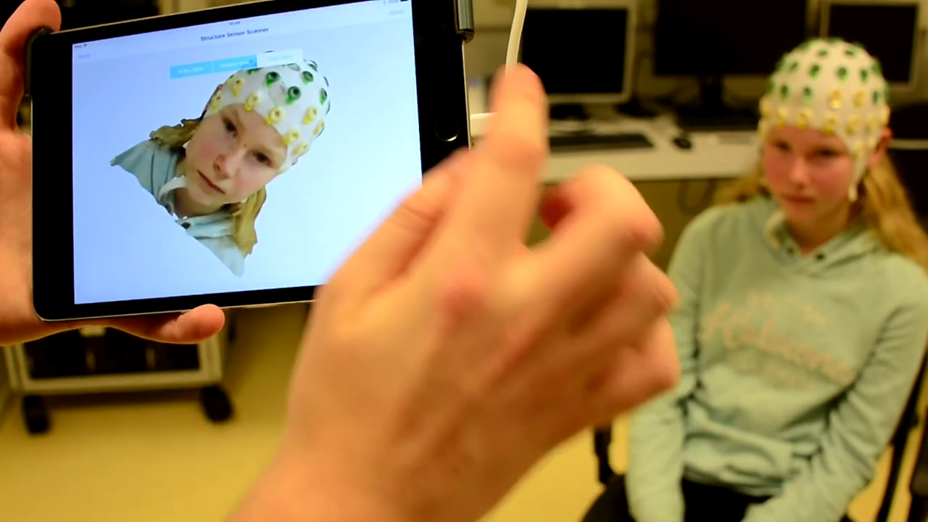
click(396, 5)
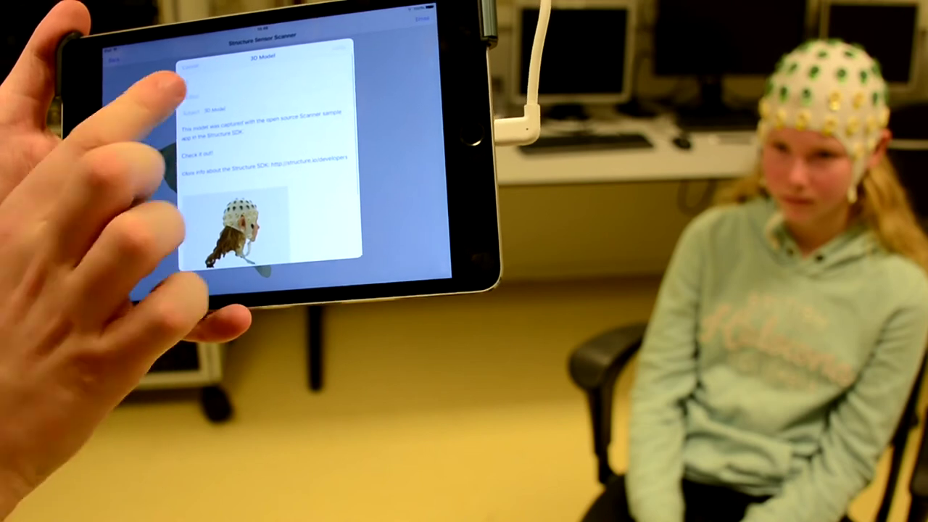
Address the 3D Model e-mail to the suggested contact and send it.
click(212, 69)
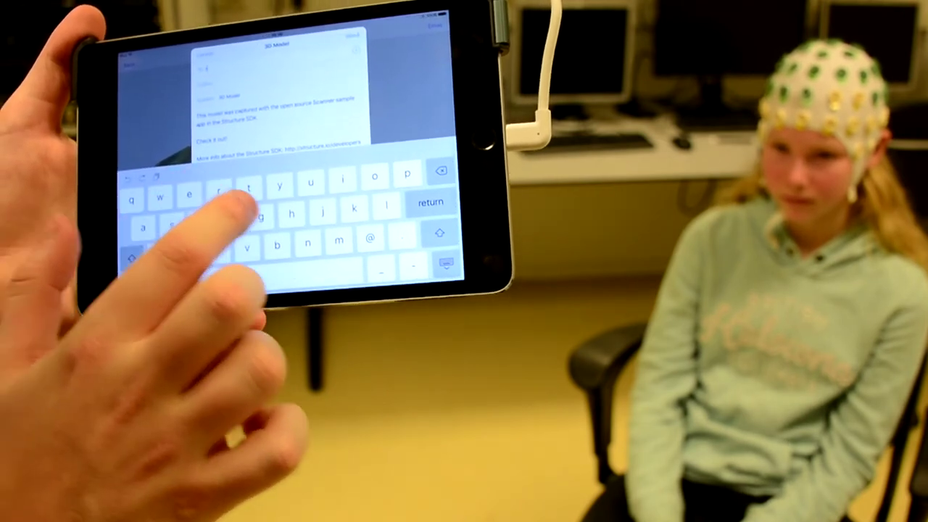
text(ro)
click(308, 125)
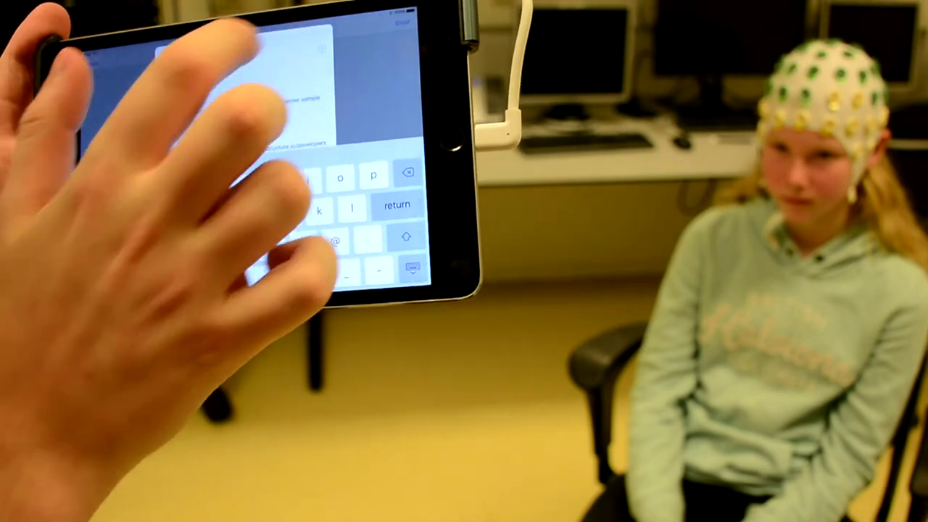
click(319, 36)
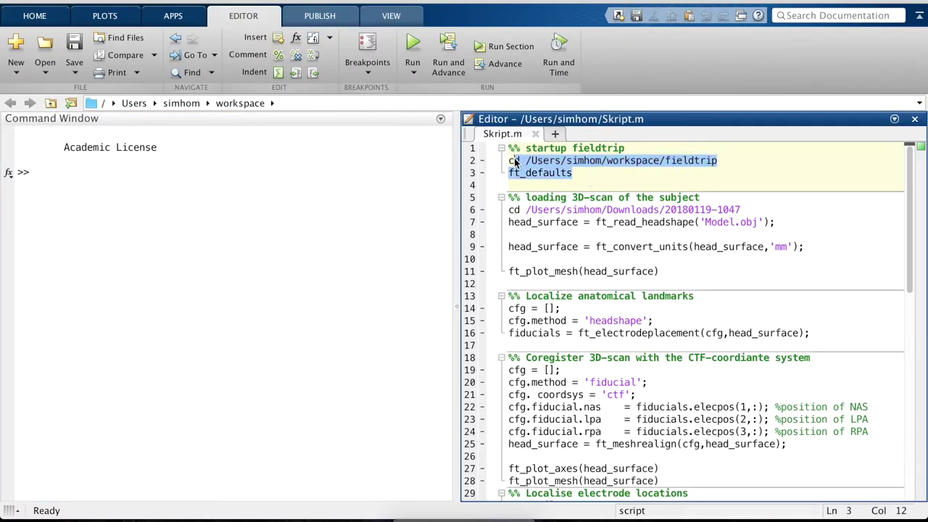
Run the FieldTrip startup lines, then the code that loads and plots Model.obj.
key(F9)
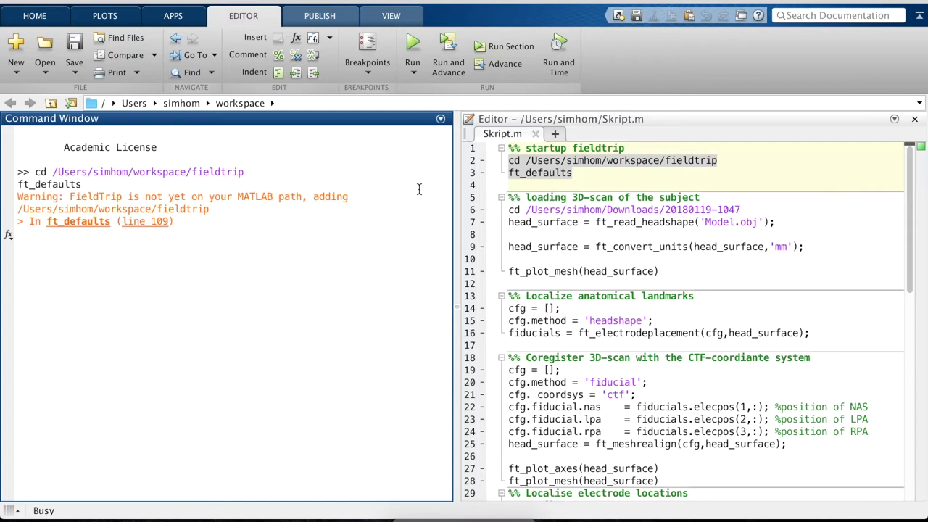
drag(693, 271, 546, 234)
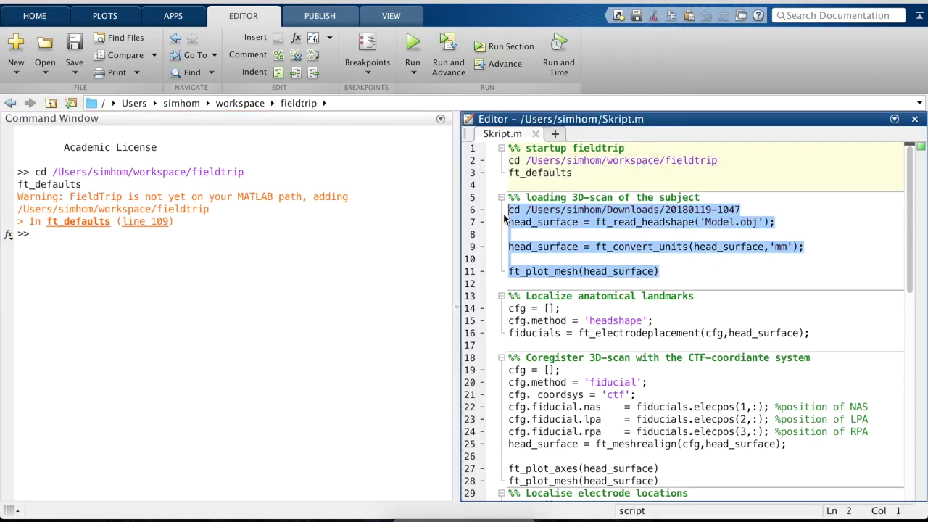
key(F9)
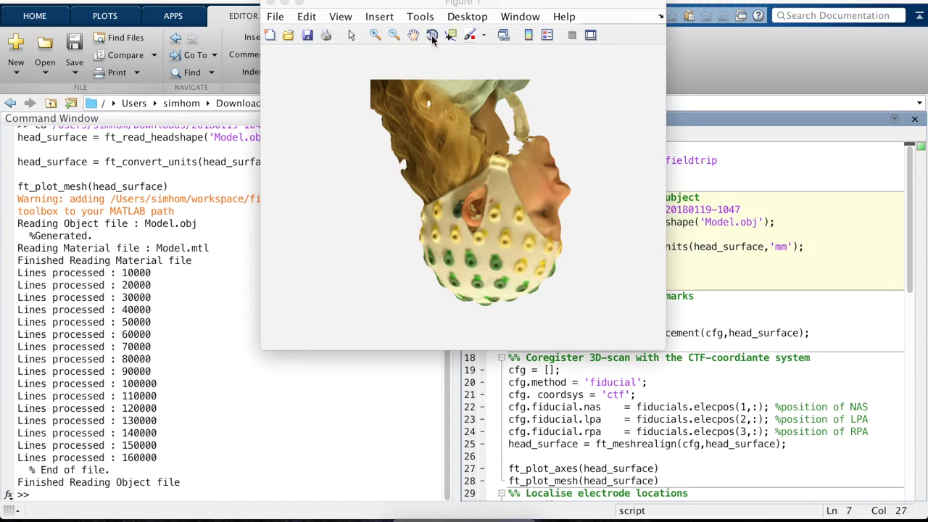
Rotate the plotted Model.obj head mesh in 3D to inspect it.
click(432, 36)
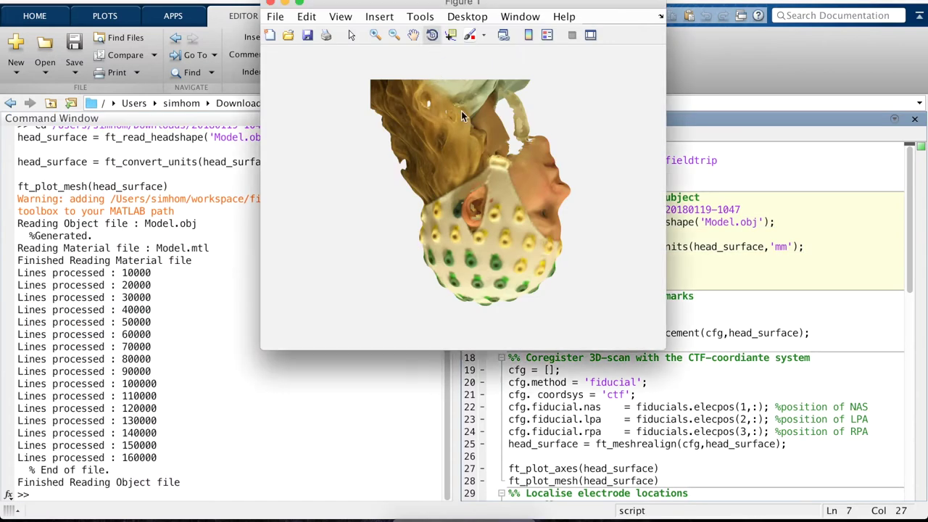
drag(486, 258, 469, 152)
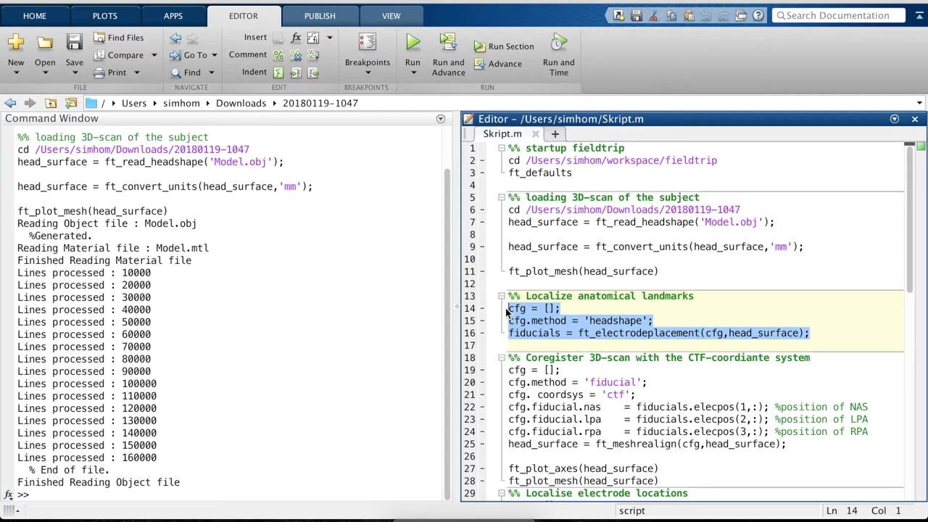
Run the landmark localisation code and answer n to keep the anatomical axis labels.
key(shift+F7)
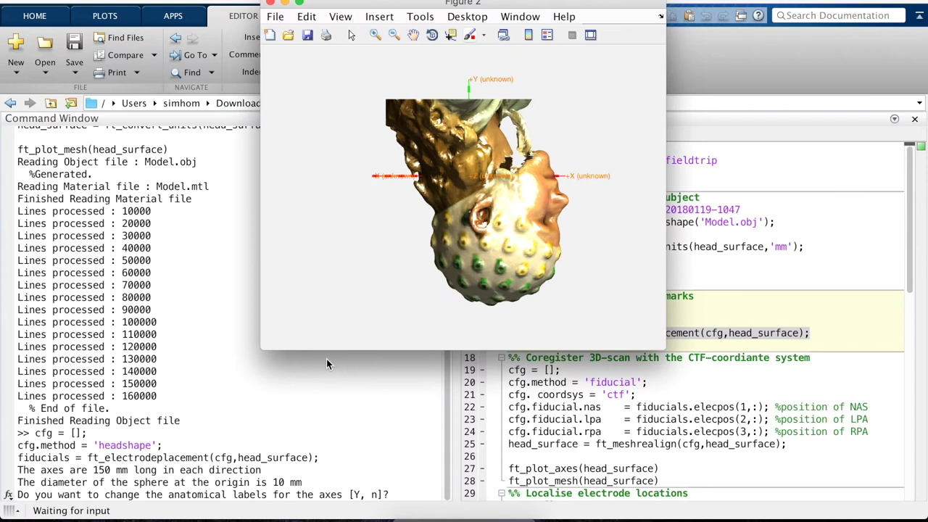
click(326, 359)
text(n)
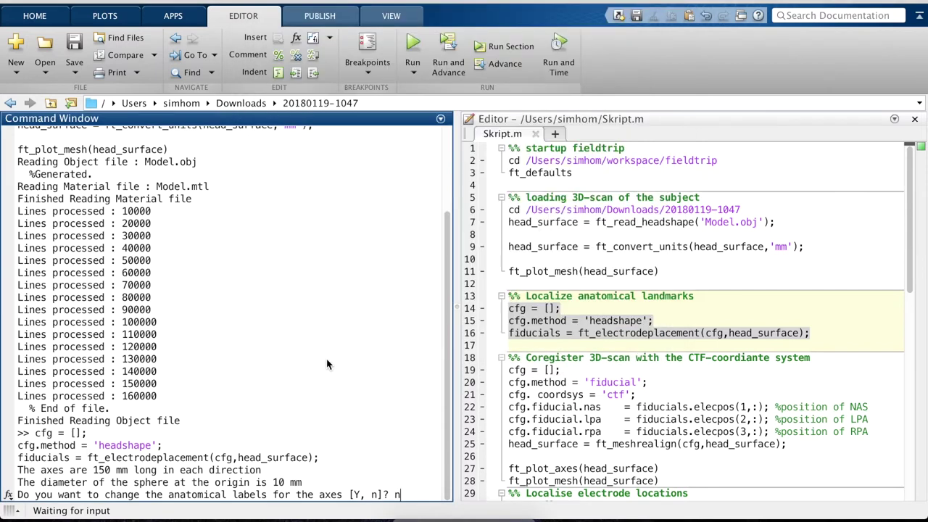
key(Return)
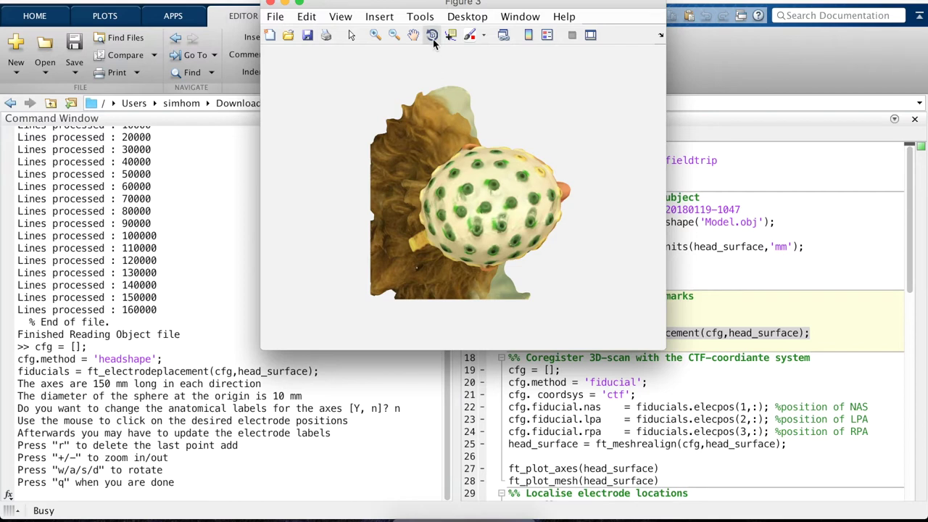
Maximise Figure 3 and rotate the head to face-on, underside and ear views for the fiducials.
double_click(532, 6)
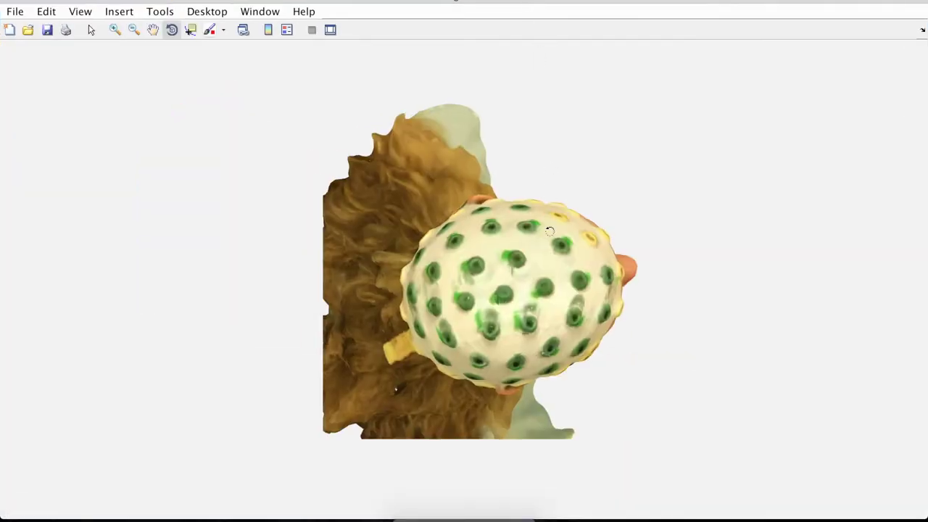
drag(552, 279, 410, 284)
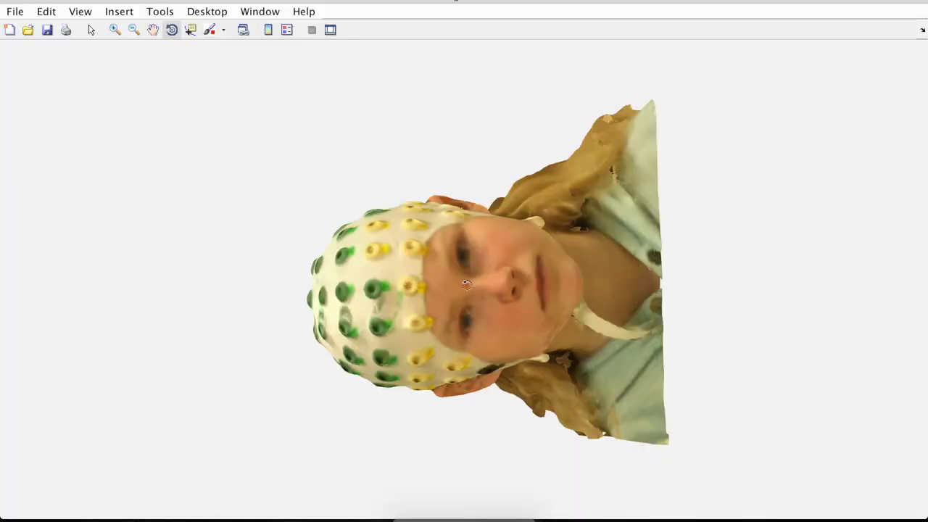
drag(466, 283, 468, 196)
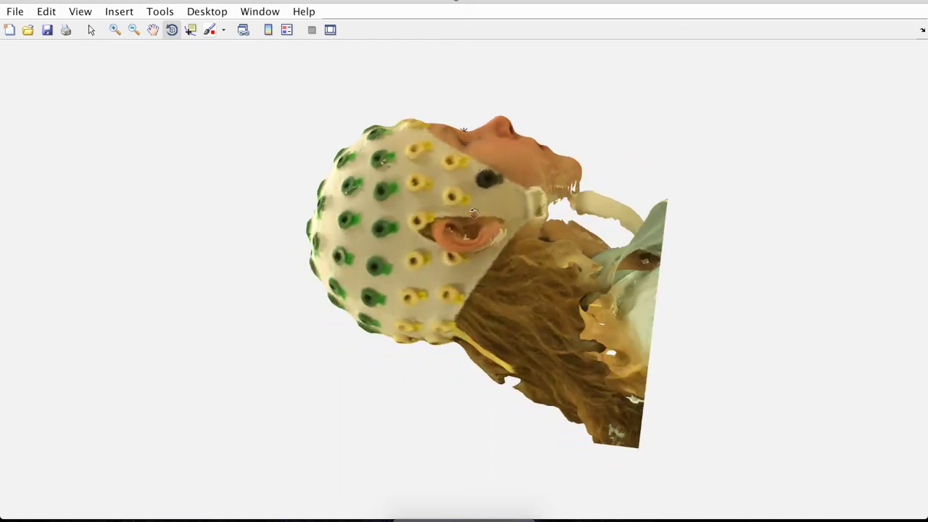
drag(473, 213, 461, 401)
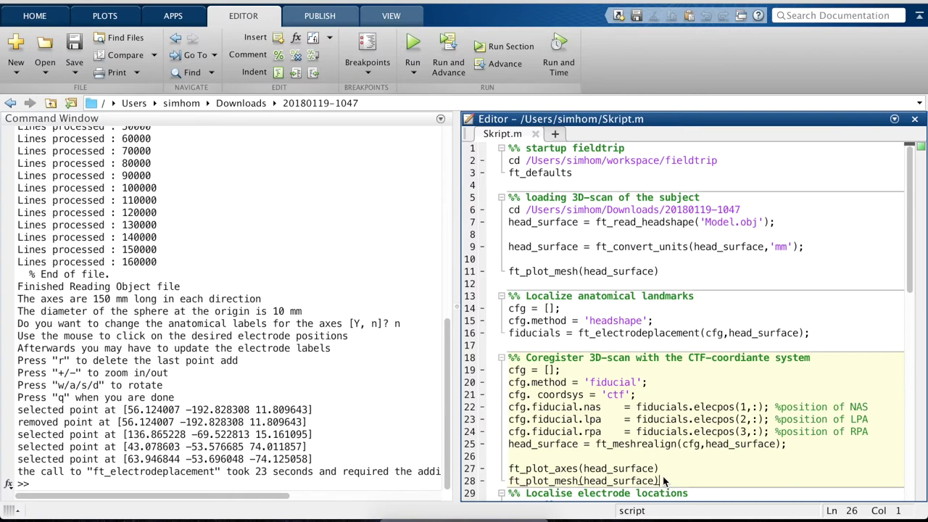
Run the coregistration code realigning the head to CTF, and rotate the result to a side view.
drag(659, 481, 517, 382)
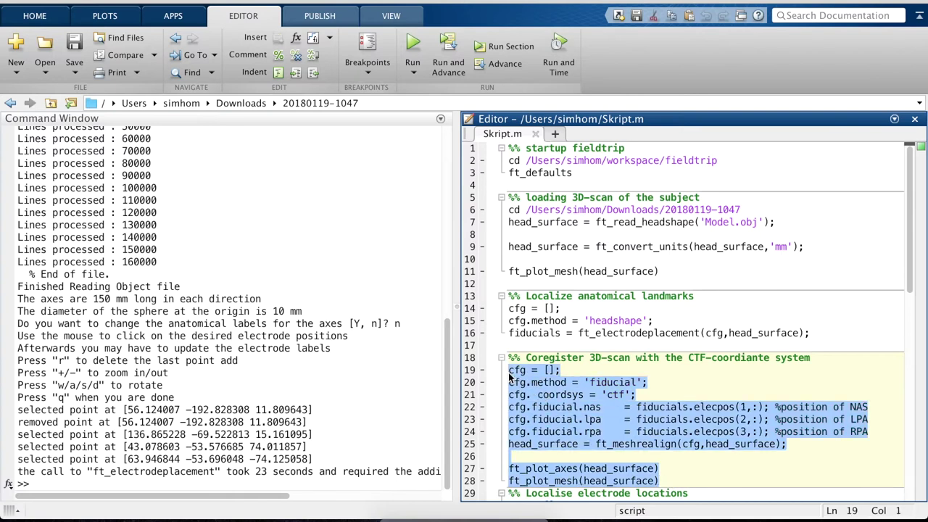
key(F9)
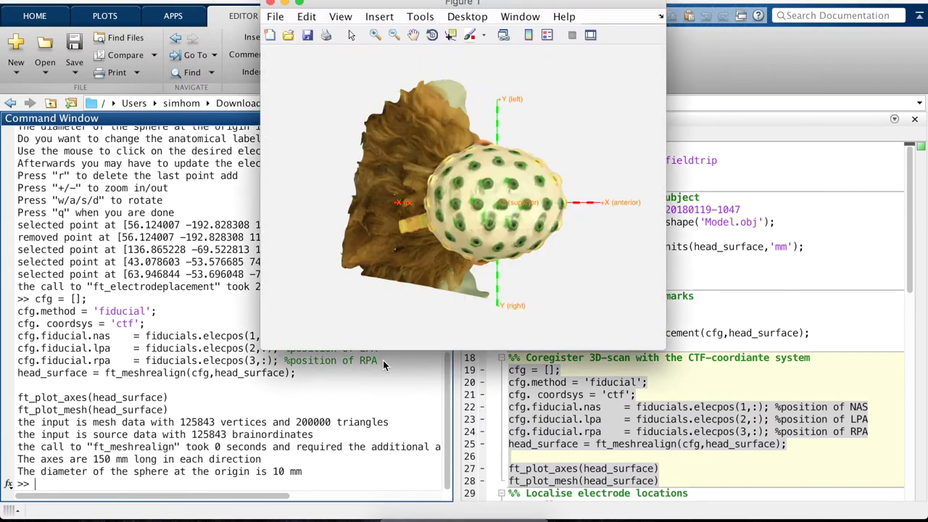
click(430, 36)
drag(500, 221, 450, 147)
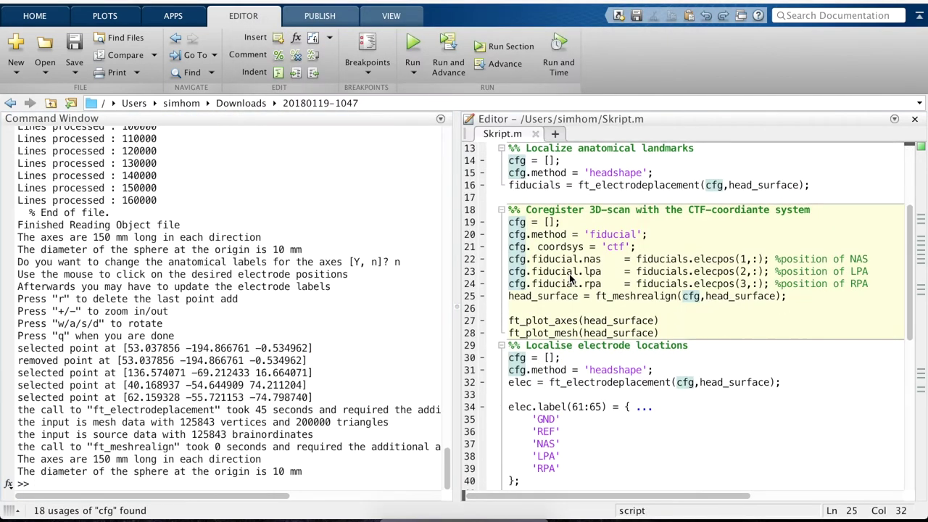
scroll(571, 279, down, 4)
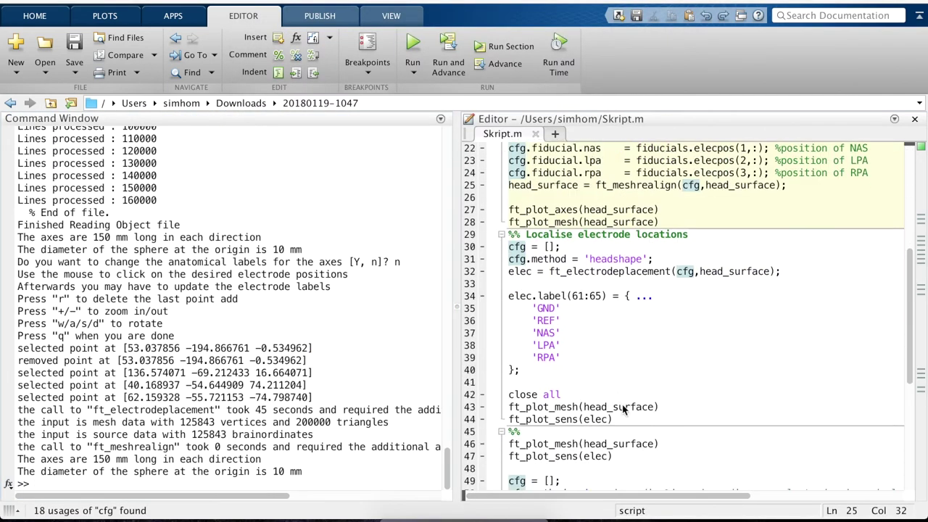
Paste lines 30–44 into the Command Window and run them to start ft_electrodeplacement.
click(624, 409)
drag(625, 423, 507, 246)
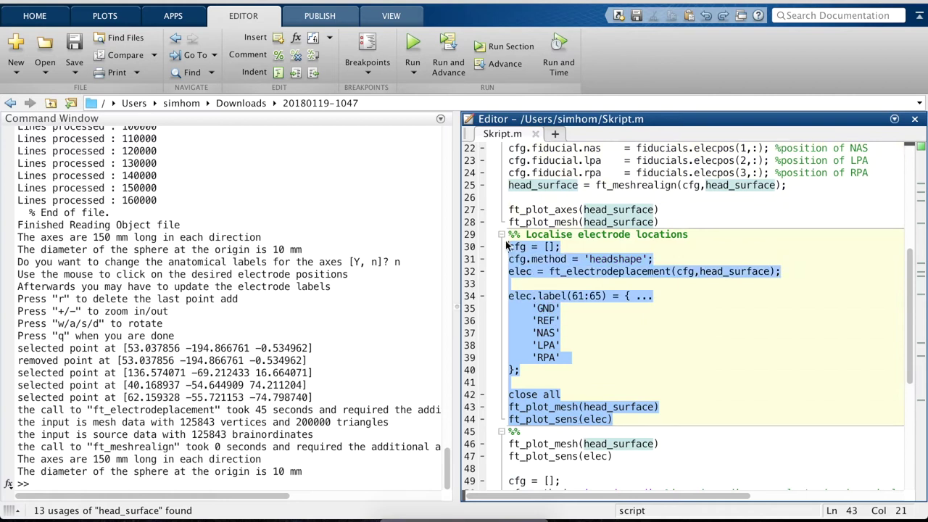
click(407, 327)
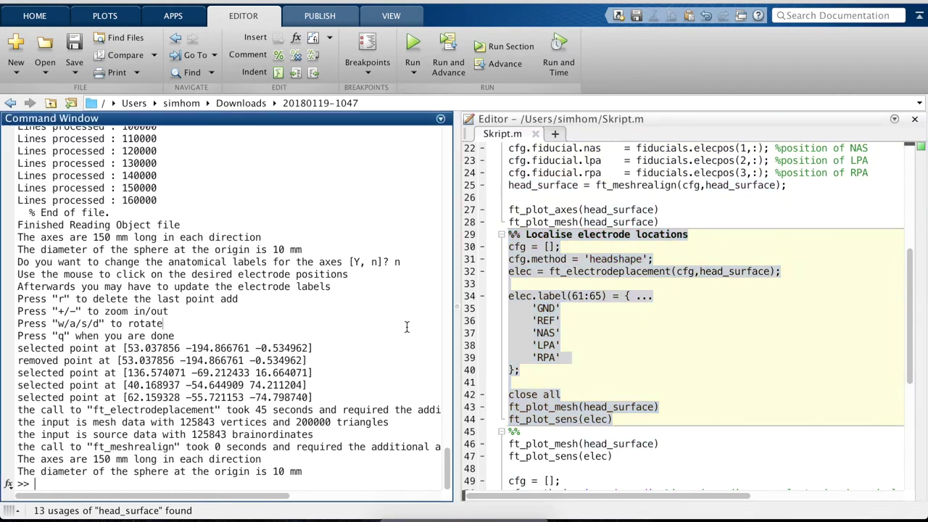
text(%% Localise electrode locations cfg = []; cfg.method = 'headshape'; elec = ft_electrodeplacement(cfg,head_surface);  elec.label(61:65) = { ...     'GND'     'REF'     'NAS'     'LPA'     'RPA' };  close all ft_plot_mesh(head_surface) ft_plot_sens(elec))
key(Return)
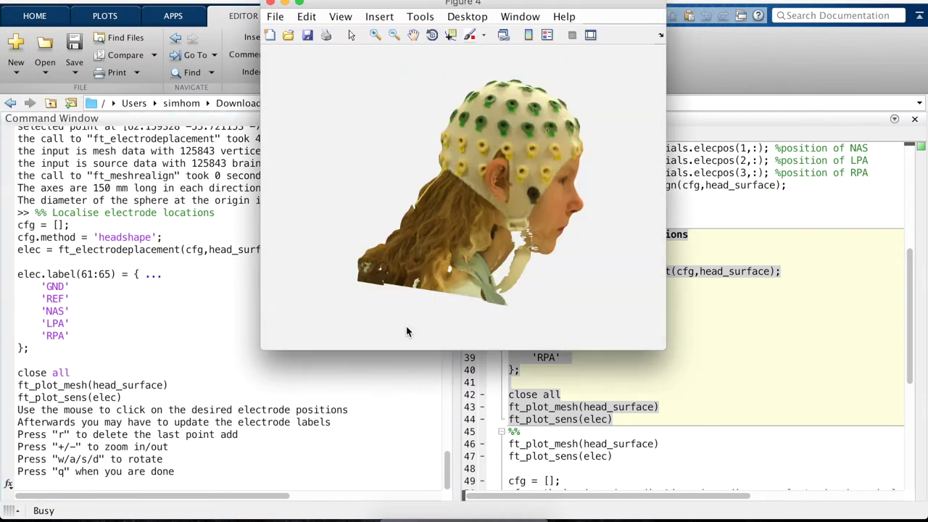
Maximise Figure 4, orbit the head through top, side and front views, then finish with q.
double_click(535, 3)
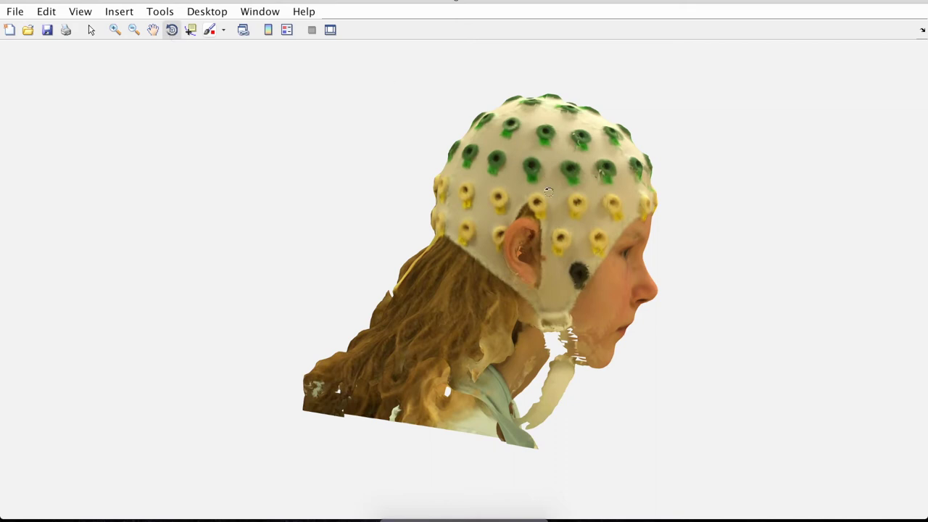
drag(550, 226, 553, 275)
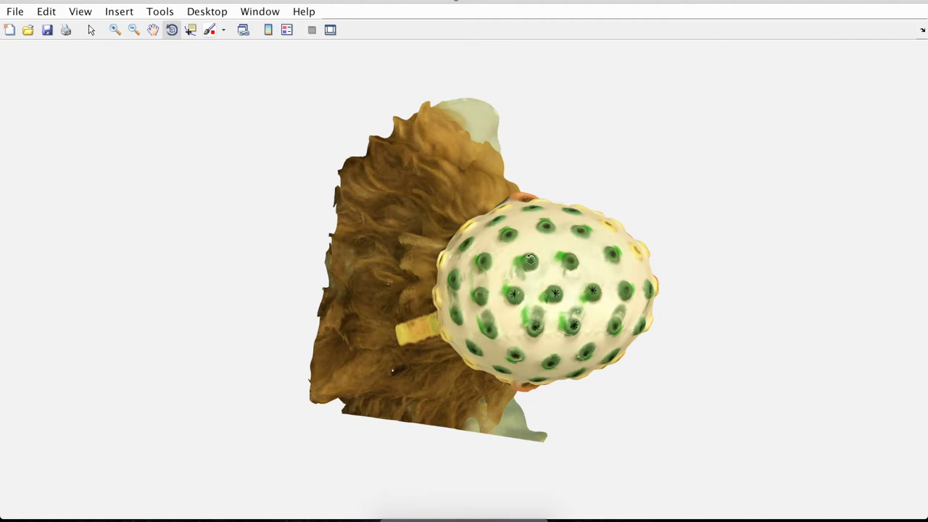
drag(488, 329, 566, 203)
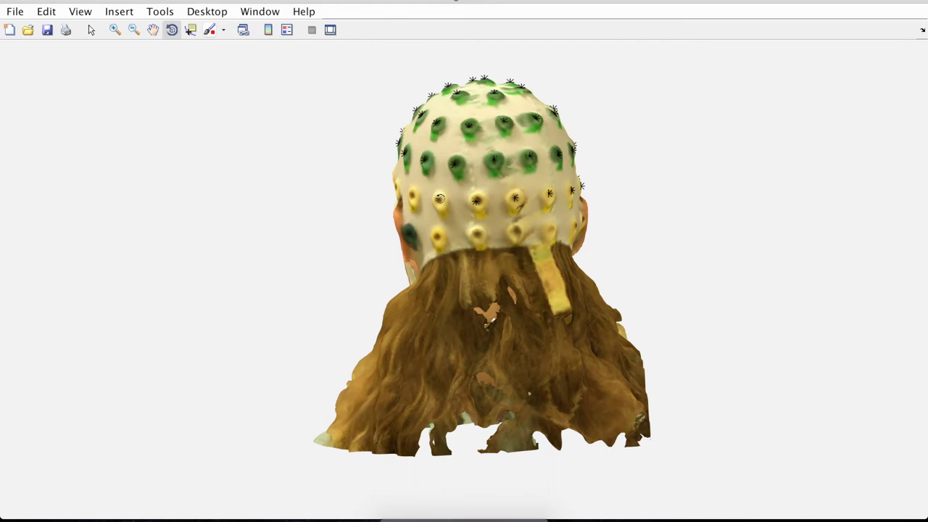
drag(439, 199, 415, 208)
drag(324, 203, 611, 226)
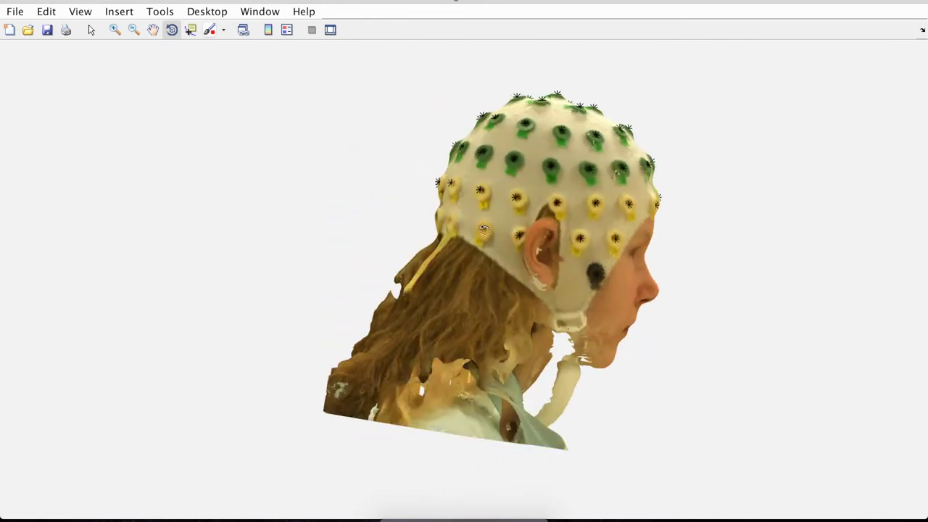
drag(483, 230, 544, 238)
key(q)
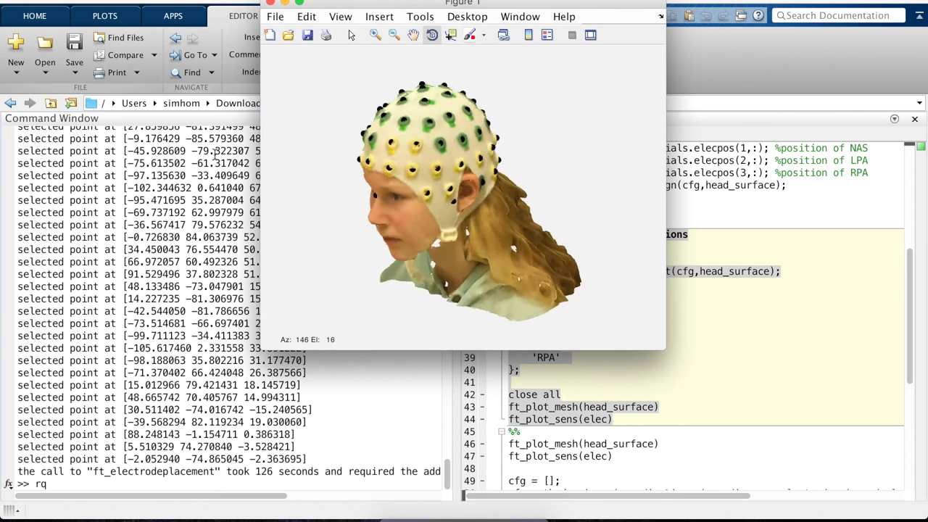
Orbit the marked head scan from above, then maximise it to check the back electrodes.
drag(215, 153, 208, 199)
drag(298, 231, 445, 169)
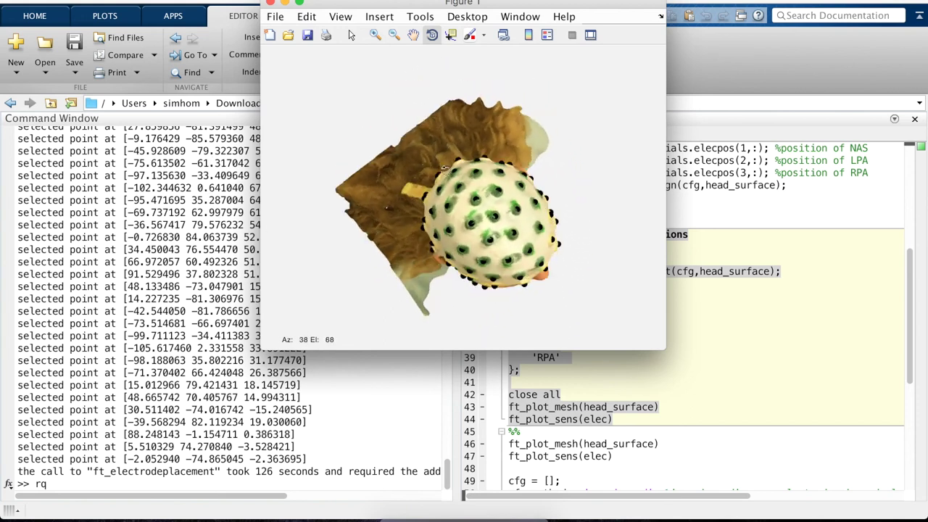
double_click(504, 4)
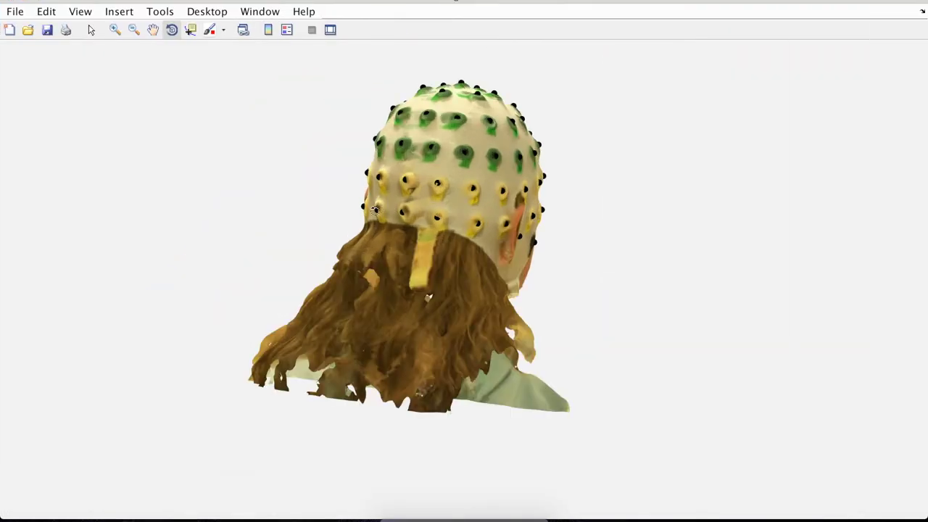
drag(375, 209, 781, 294)
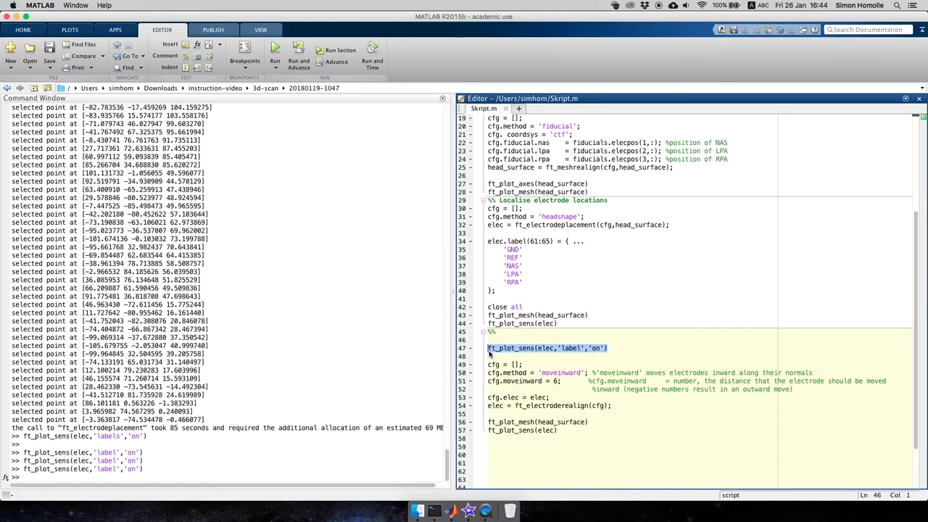
Run ft_plot_sens(elec,'label','on') and tilt the maximised plot to view the labelled electrodes in 3D.
key(F9)
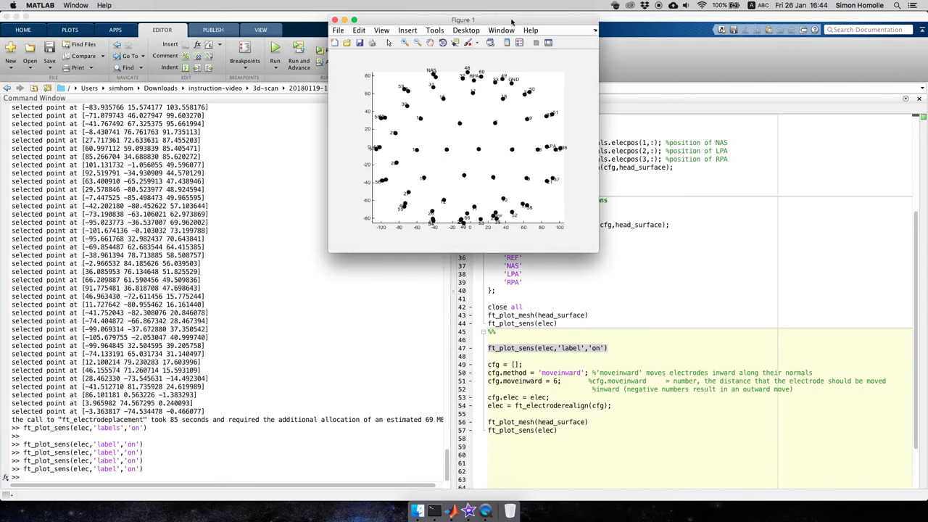
double_click(511, 20)
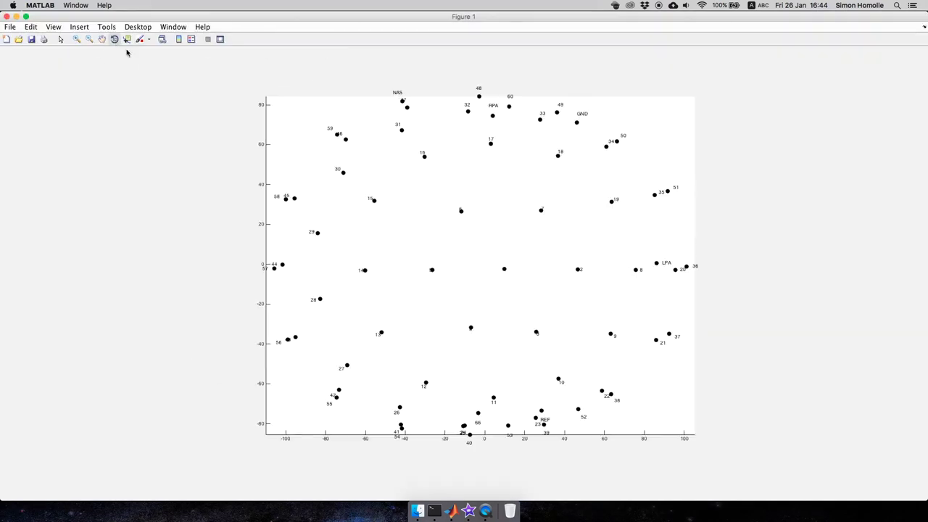
drag(408, 275, 612, 238)
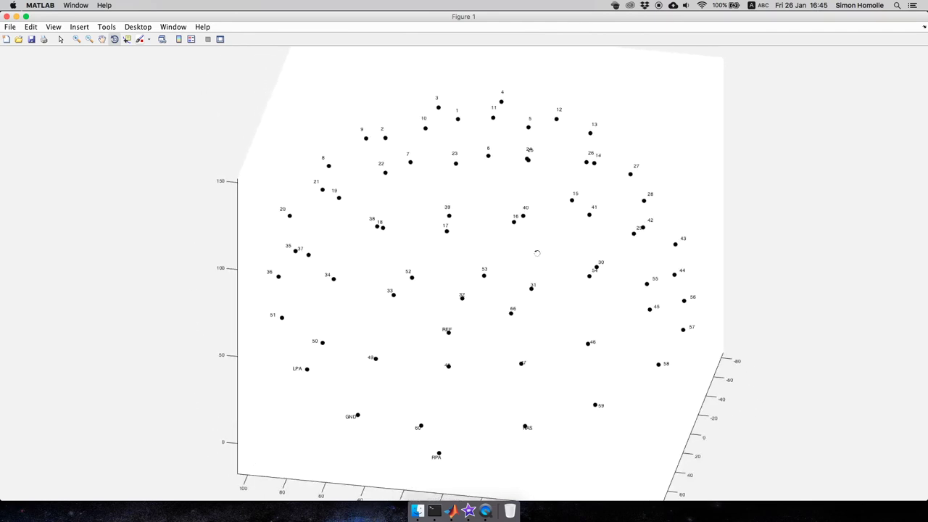
drag(502, 257, 577, 254)
Rerun script lines 49–57 with moveinward = 6 and orbit the head to inspect the shifted electrodes.
click(451, 511)
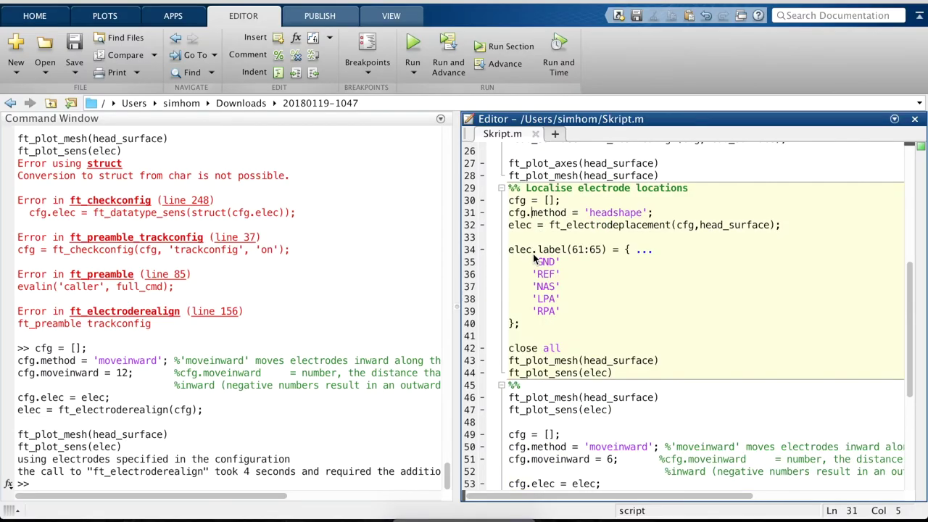
scroll(592, 300, down, 3)
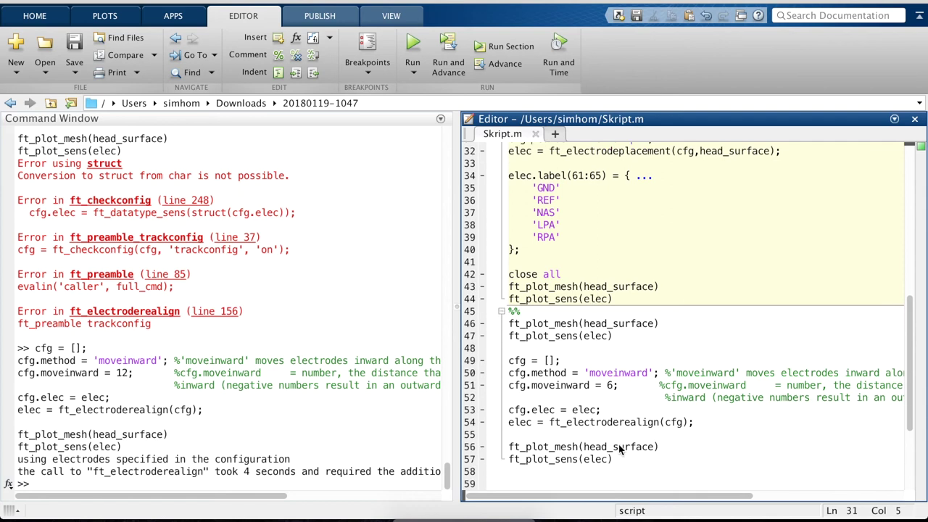
drag(623, 465, 506, 369)
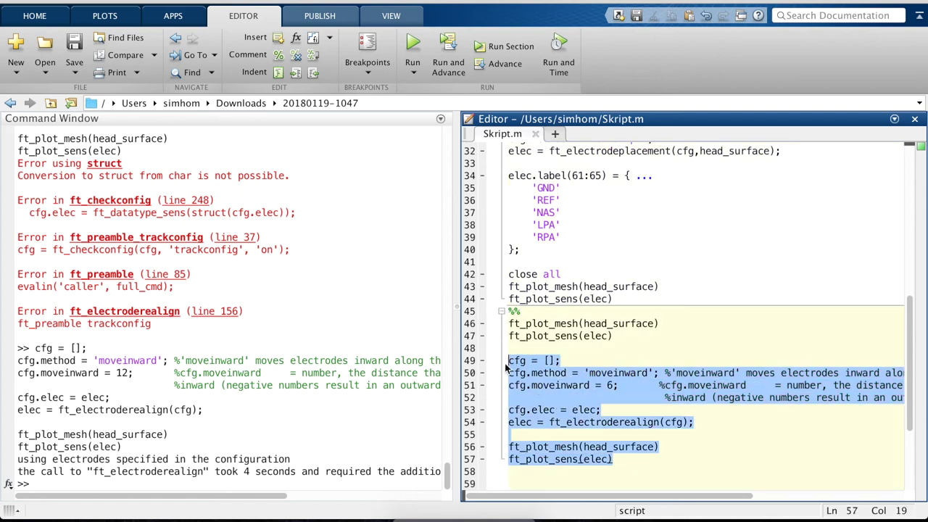
key(F9)
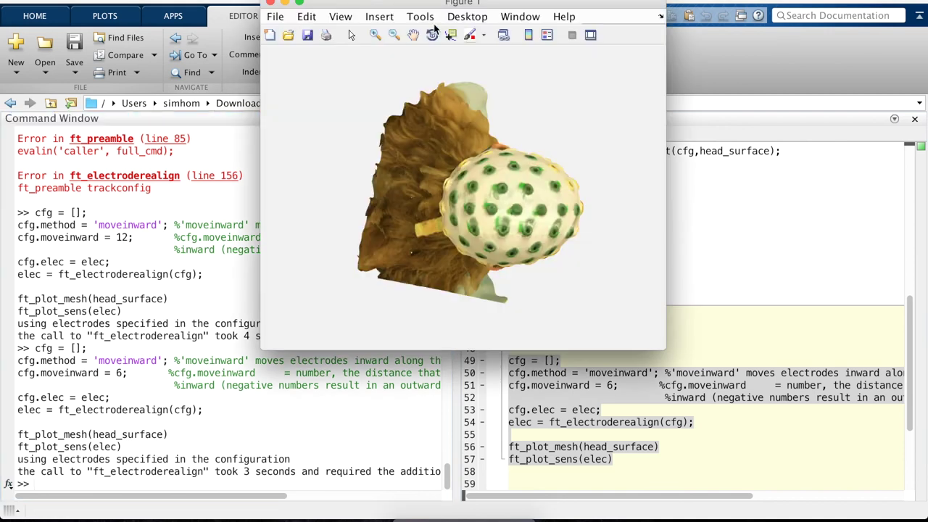
click(433, 34)
drag(424, 116, 722, 60)
drag(630, 133, 380, 231)
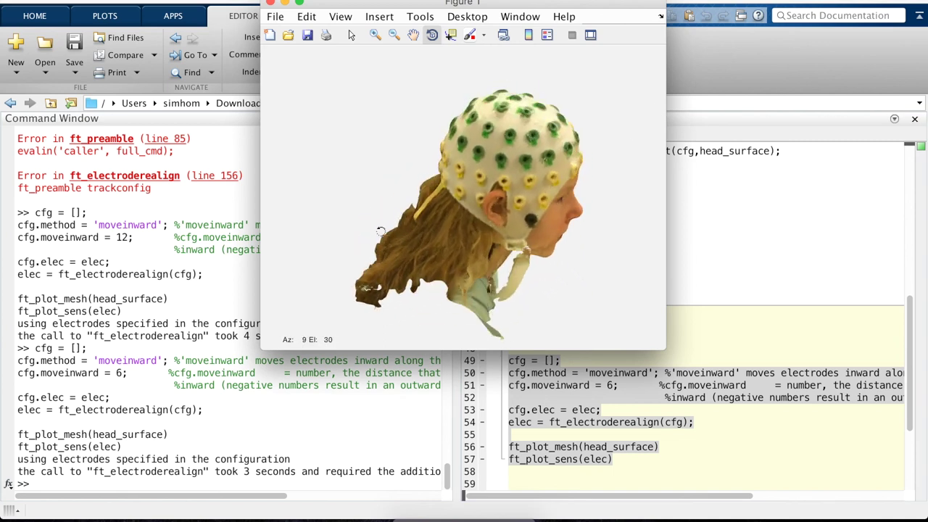